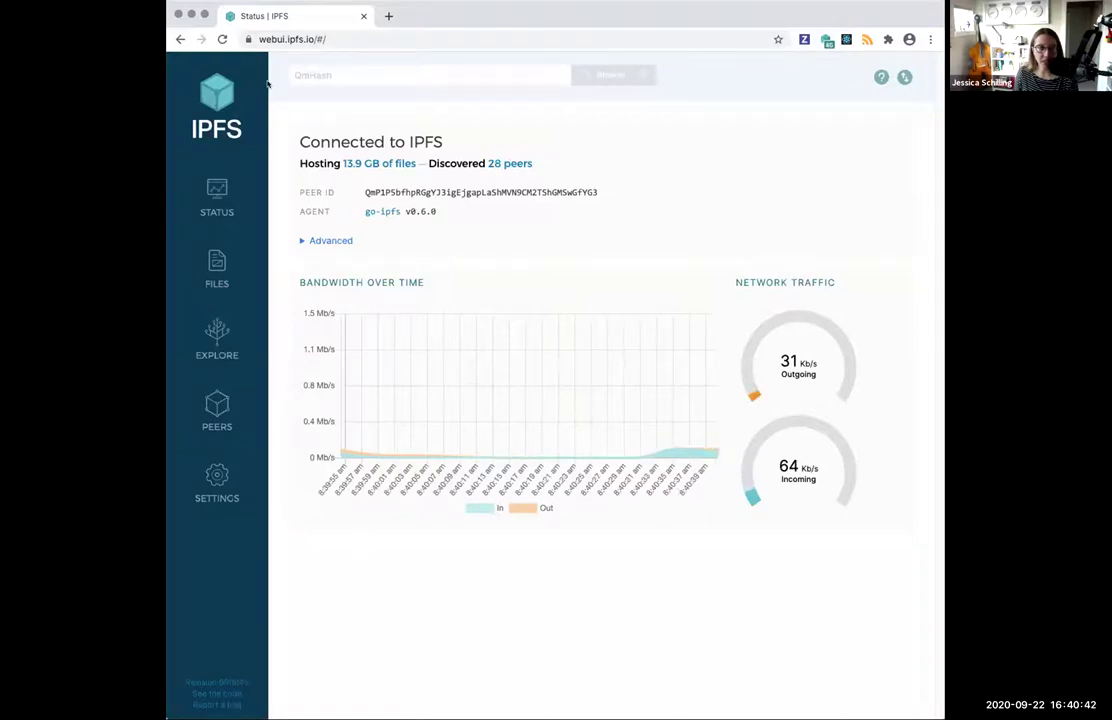
# Step: Visit the IPFS welcome page and enable command-line interface (CLI) tutor mode in the node settings
pyautogui.click(213, 101)
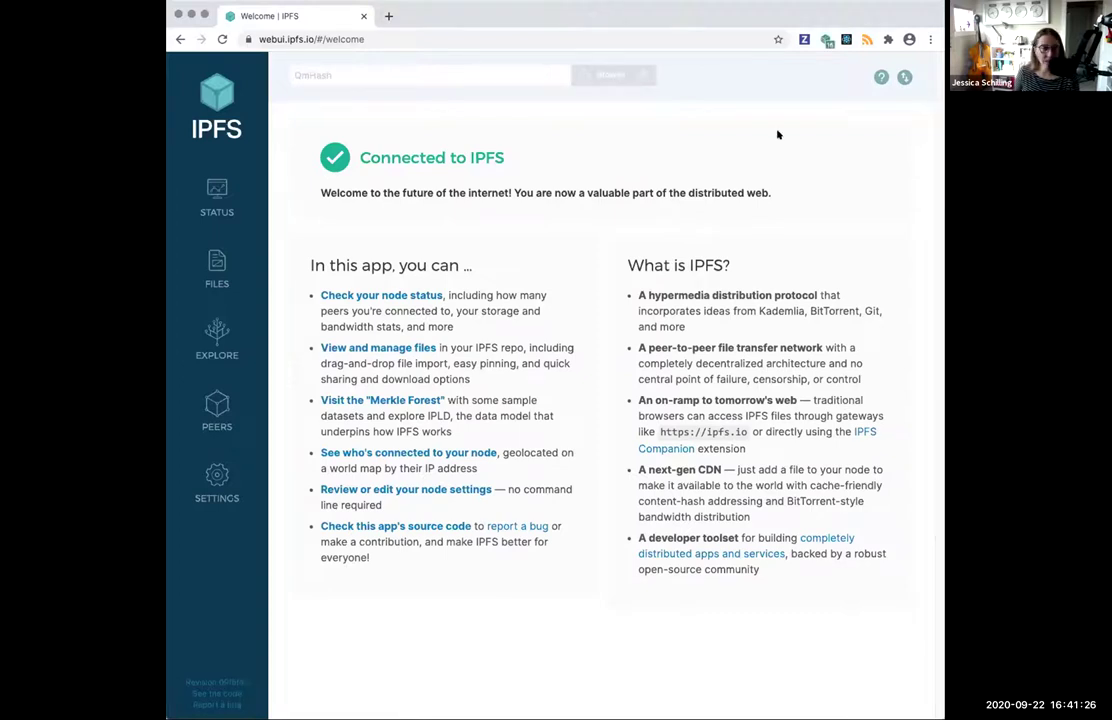
pyautogui.click(214, 492)
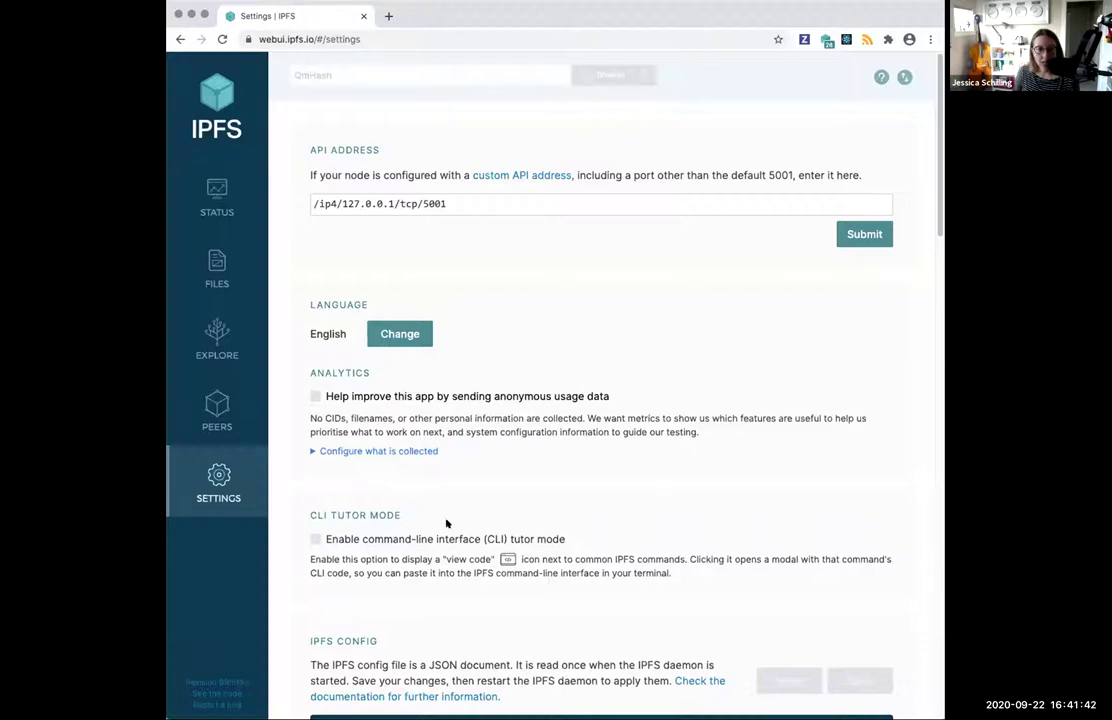
pyautogui.click(315, 538)
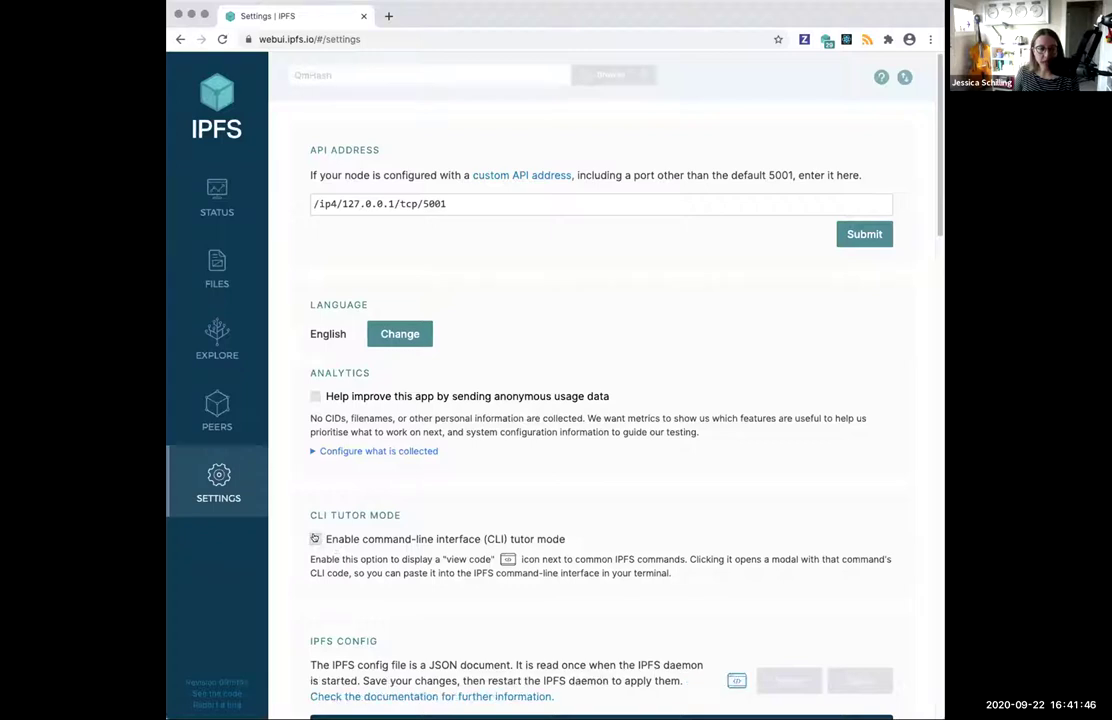
pyautogui.click(315, 538)
pyautogui.click(315, 538)
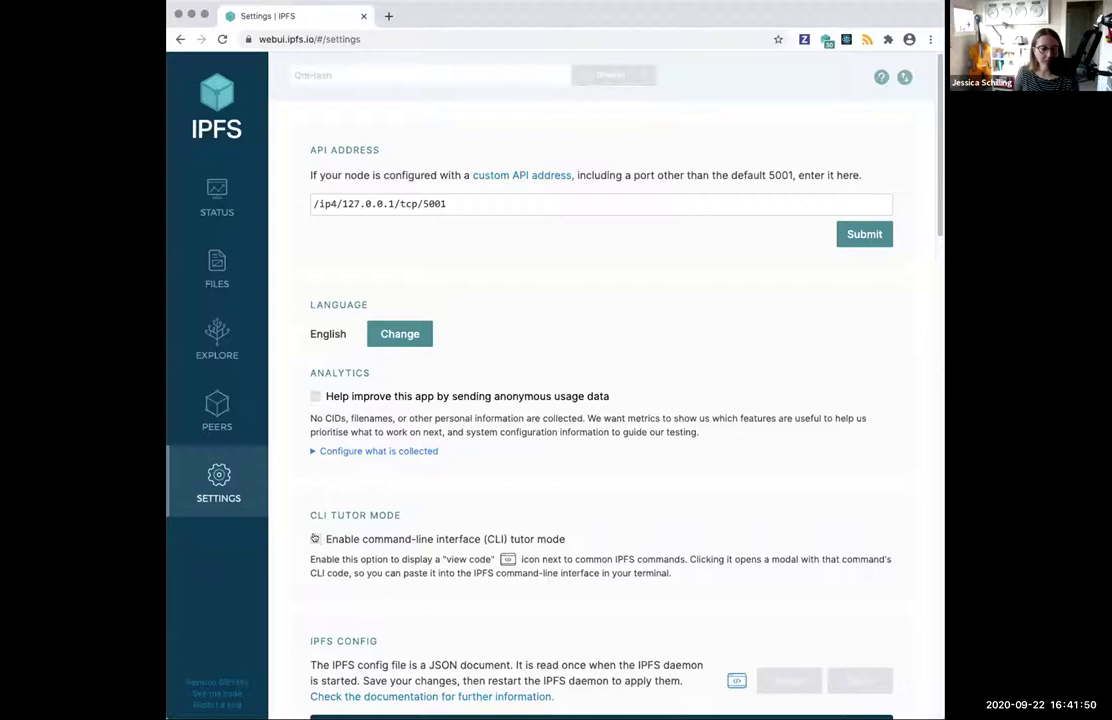
pyautogui.click(315, 538)
pyautogui.click(315, 538)
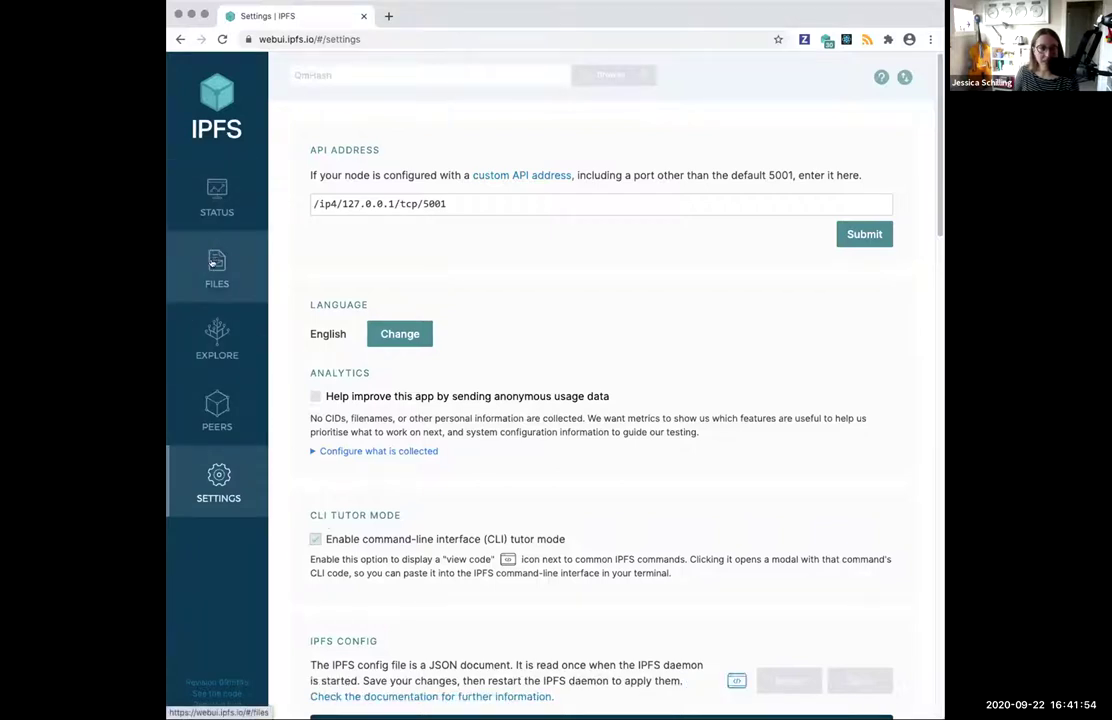
# Step: View the shell command for pinning adventures-of-sherlock-holmes.pdf in the file list, and close its code dialog
pyautogui.click(212, 263)
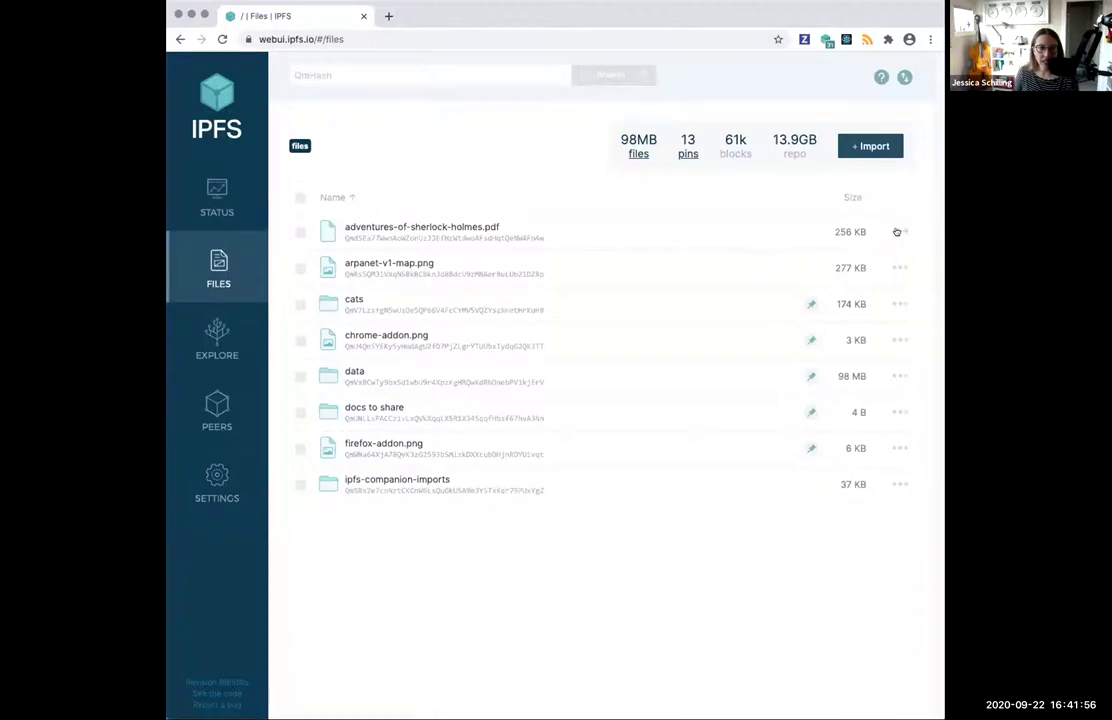
pyautogui.click(897, 231)
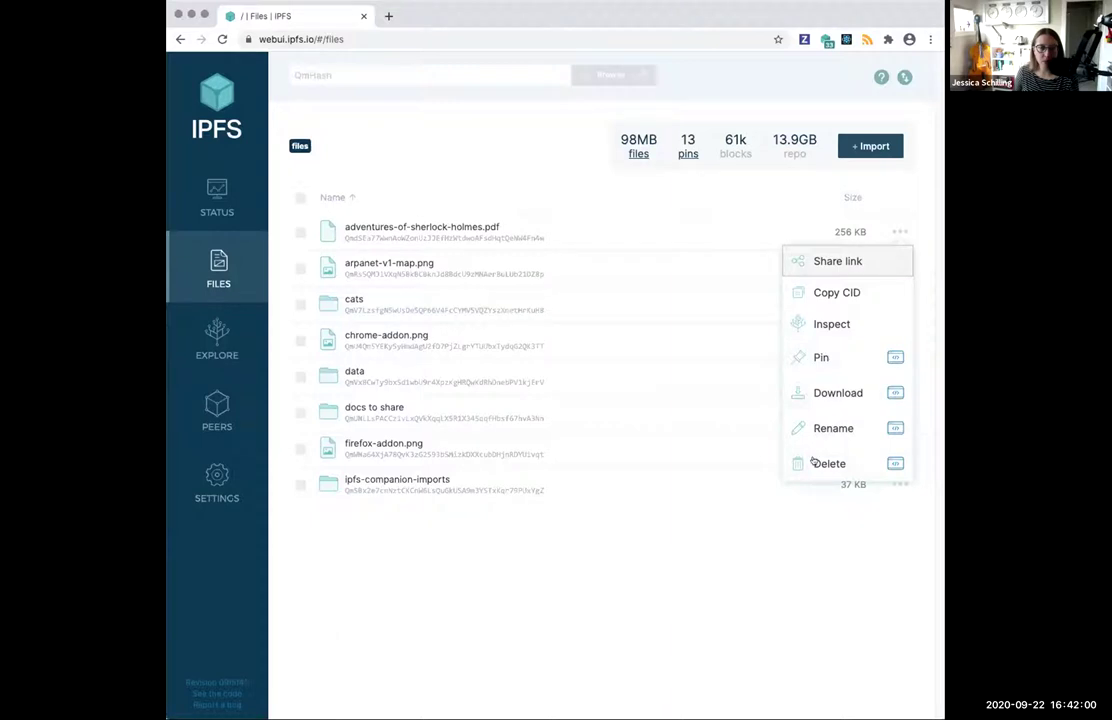
pyautogui.click(894, 358)
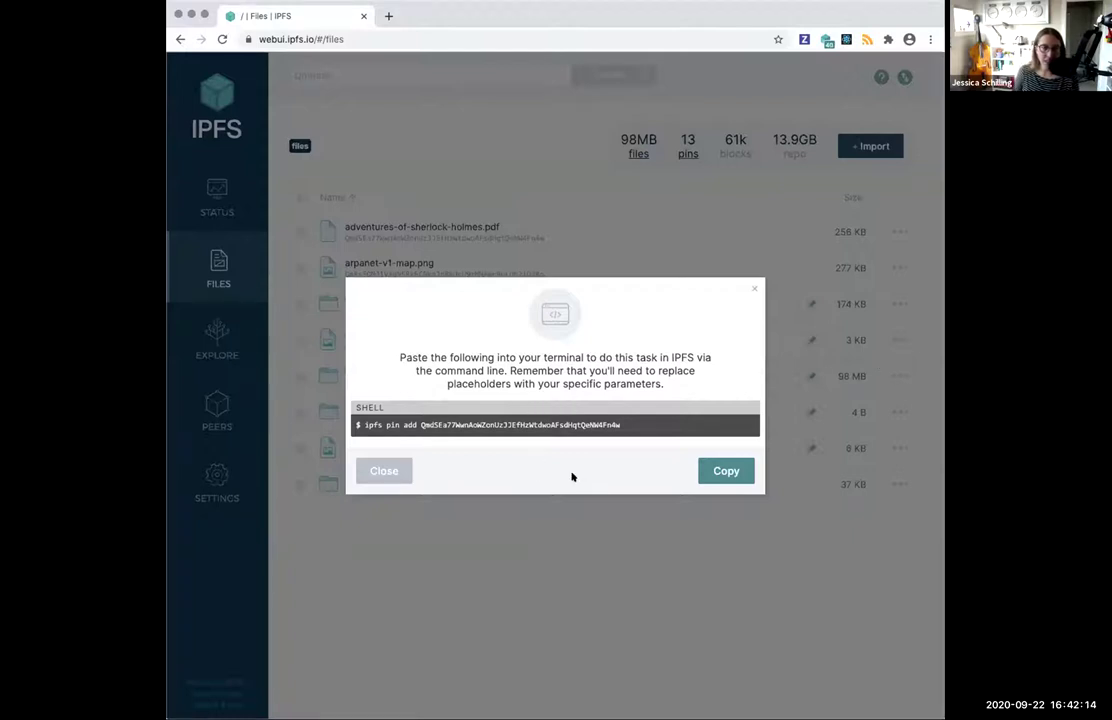
pyautogui.click(386, 471)
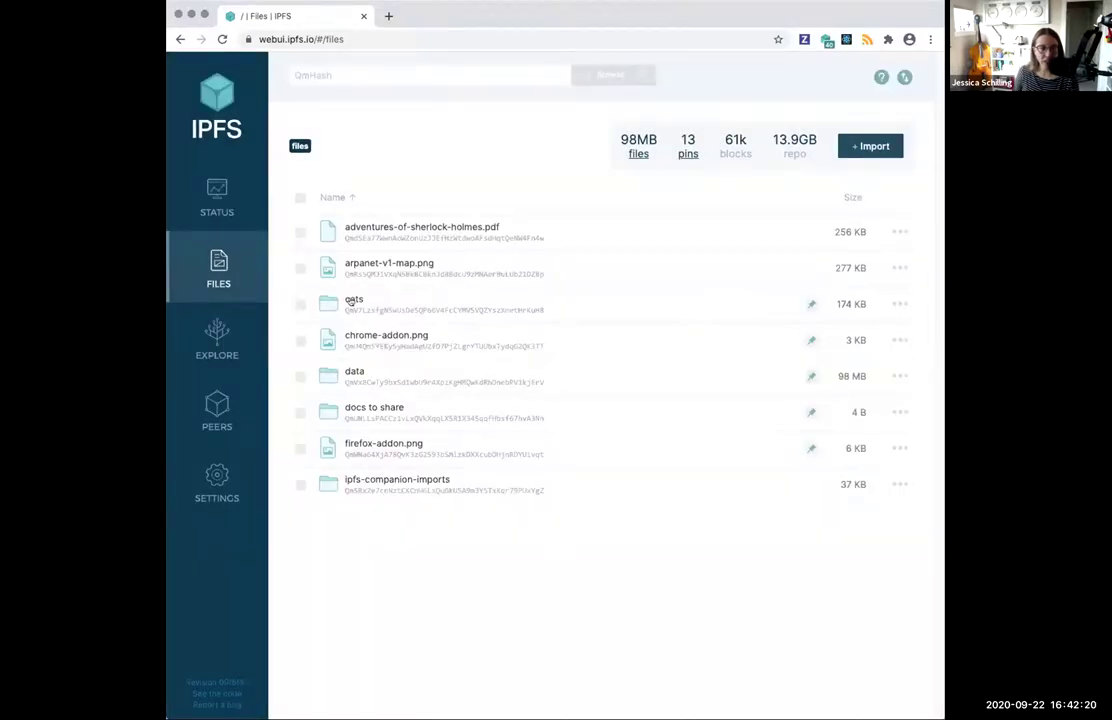
# Step: Move cubecat.svg from cats/moar cats/even more cats up into the cats folder, and open cats
pyautogui.click(351, 300)
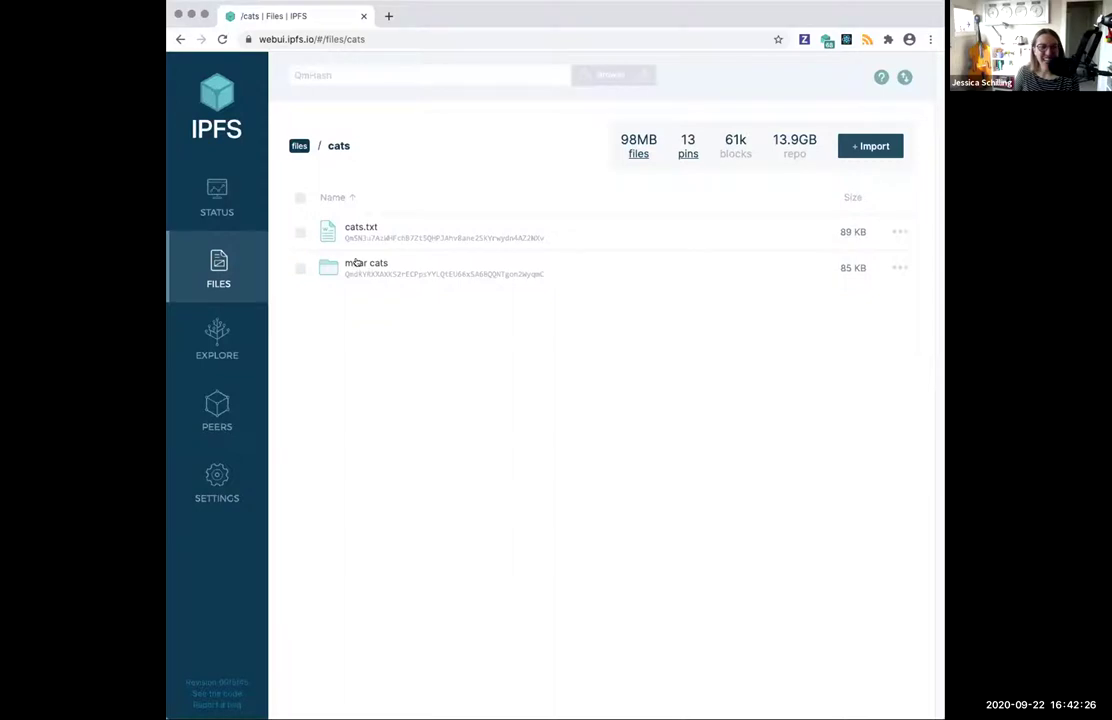
pyautogui.click(356, 262)
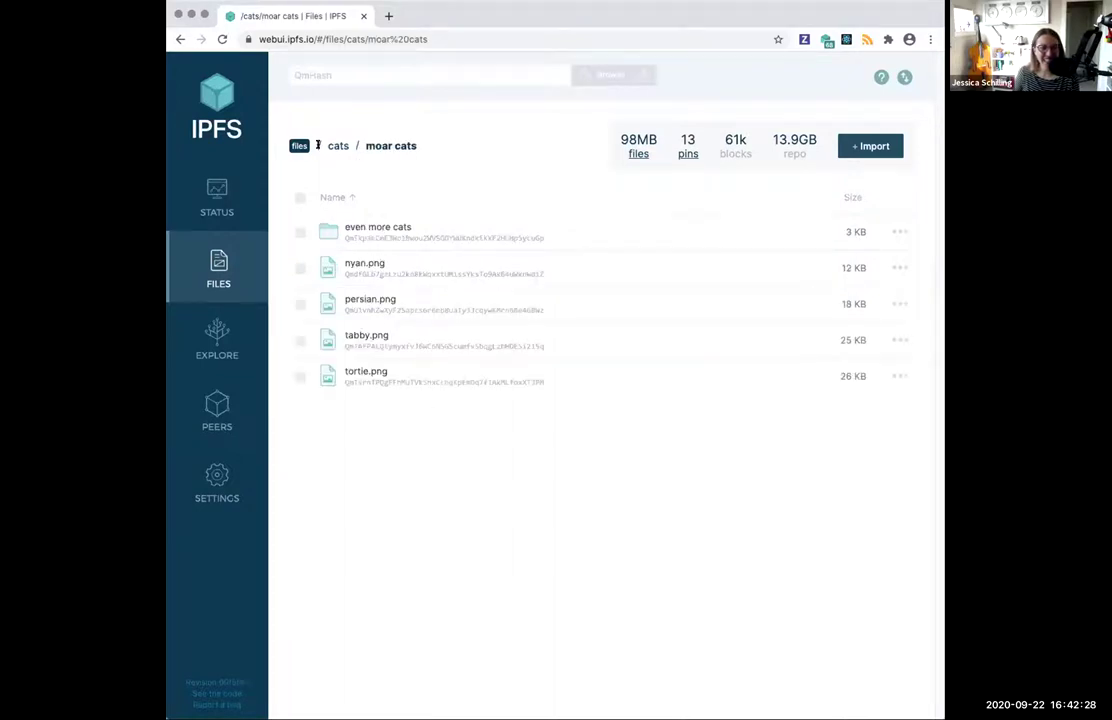
pyautogui.click(358, 227)
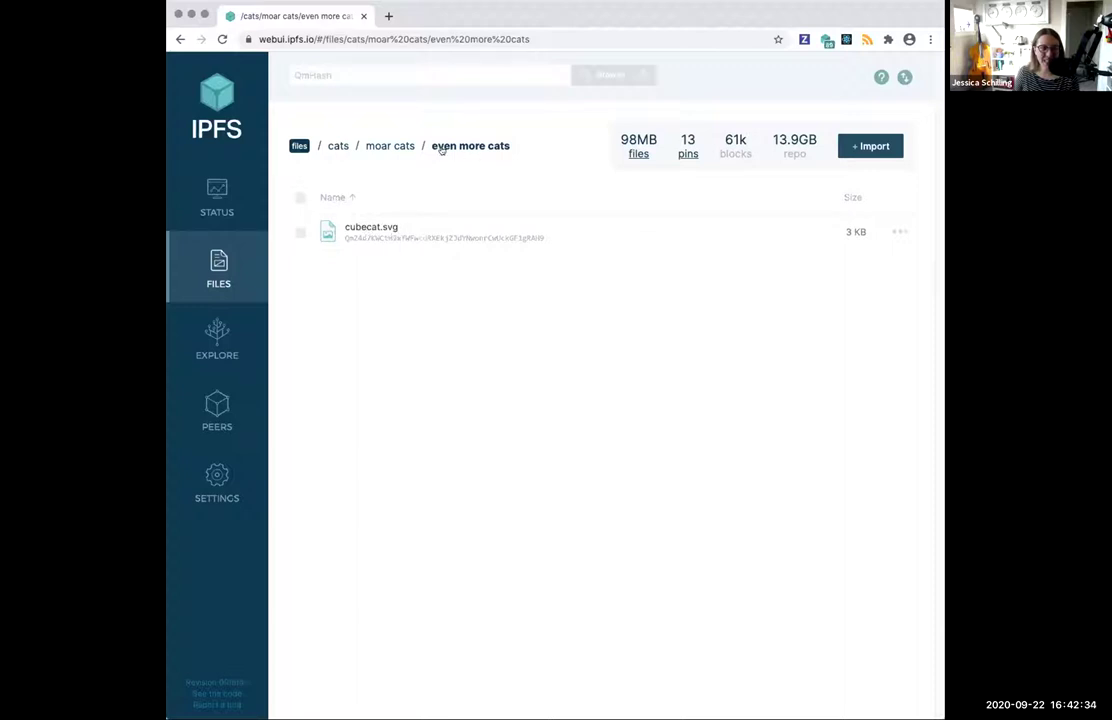
pyautogui.moveTo(340, 223); pyautogui.dragTo(338, 147)
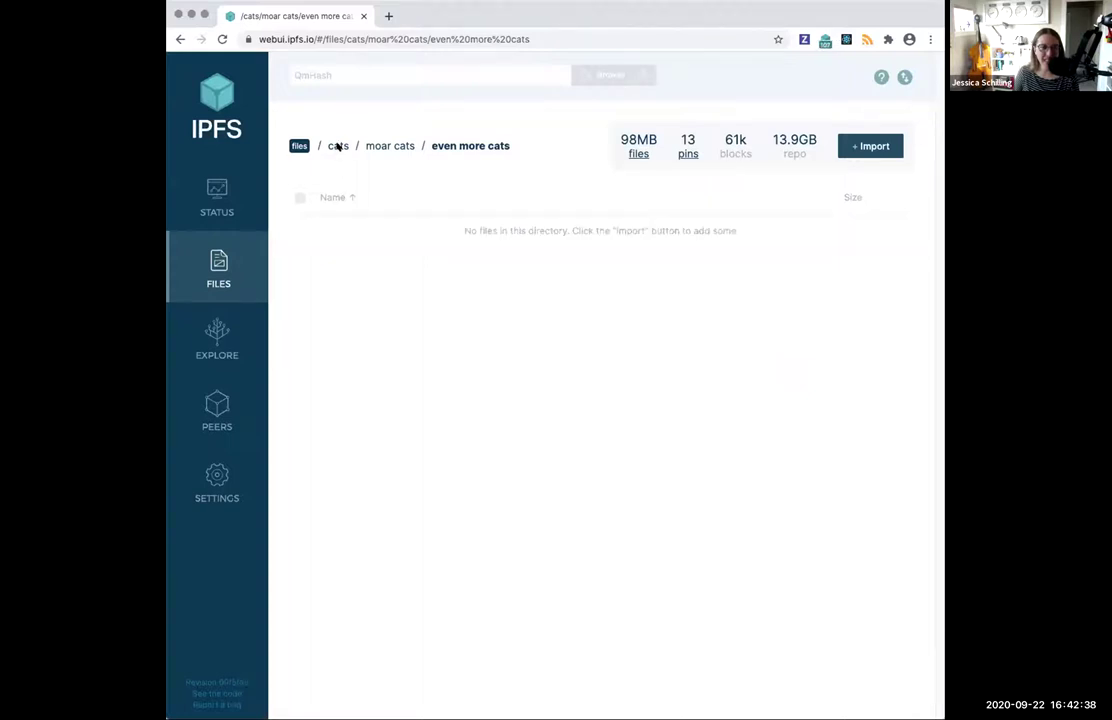
pyautogui.click(338, 147)
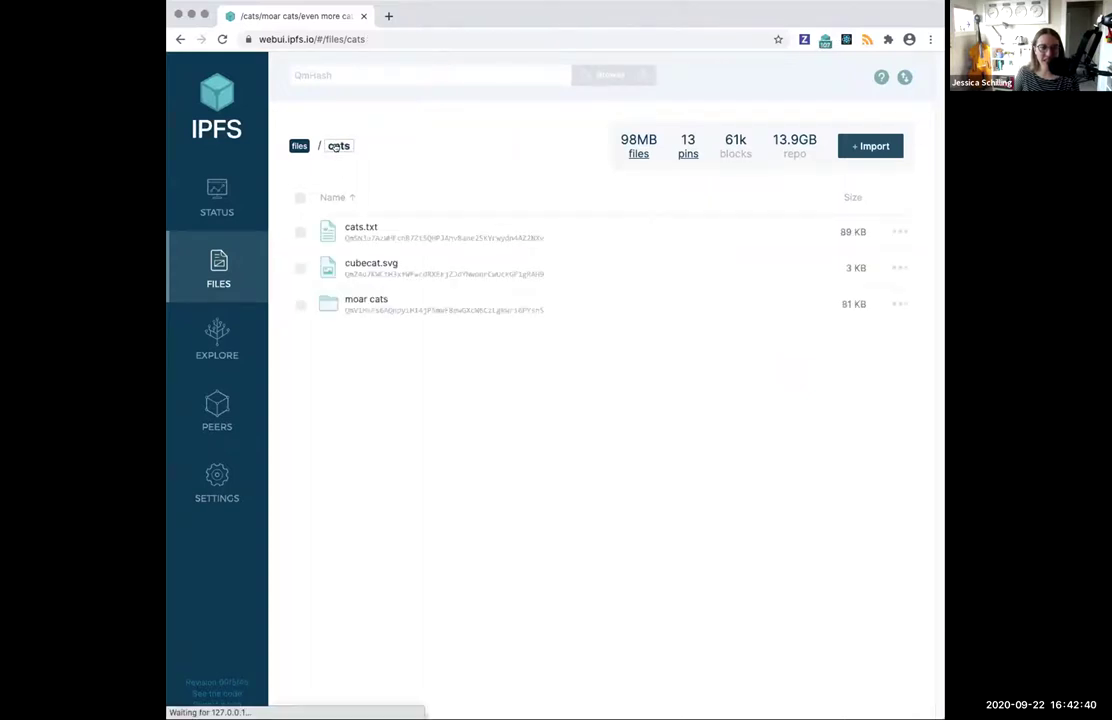
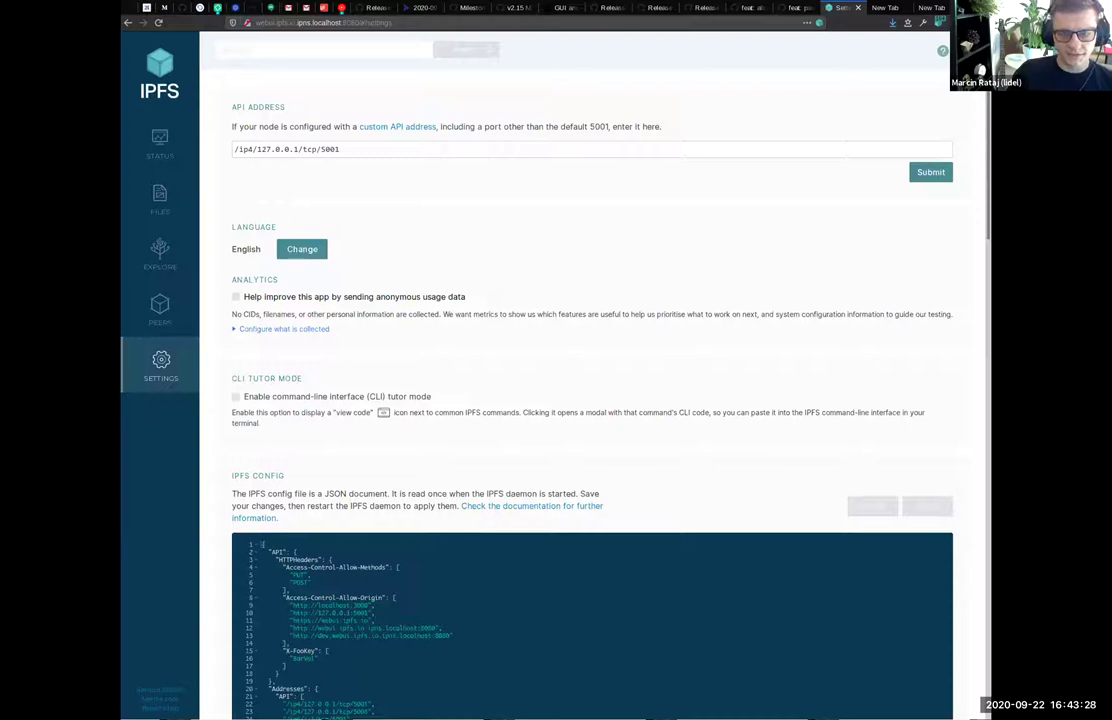
pyautogui.hotkey('ctrl', 'Tab')
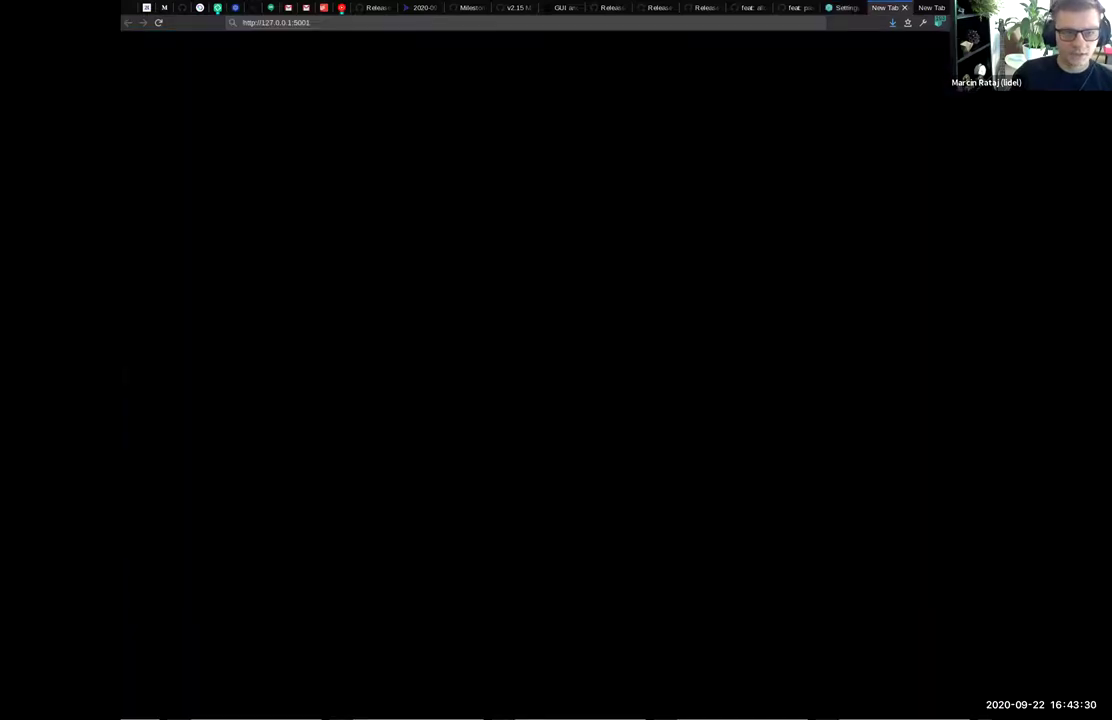
pyautogui.hotkey('ctrl', 'l')
pyautogui.hotkey('ctrl', 'c')
pyautogui.press('BackSpace')
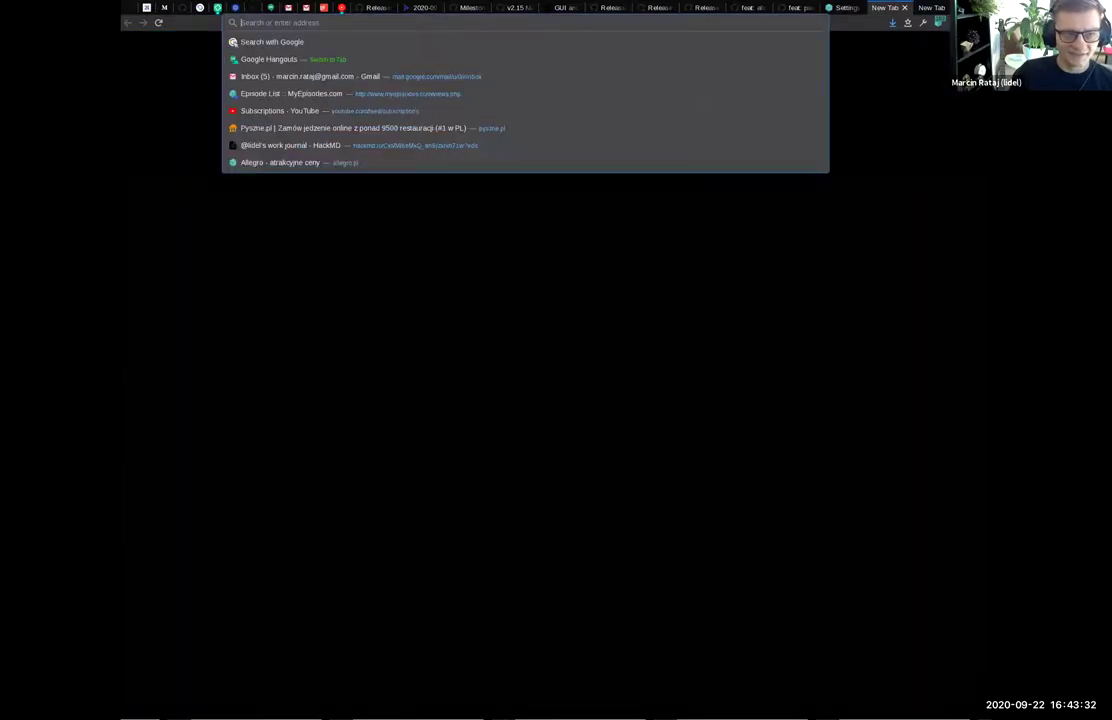
pyautogui.hotkey('ctrl', 'shift', 'Tab')
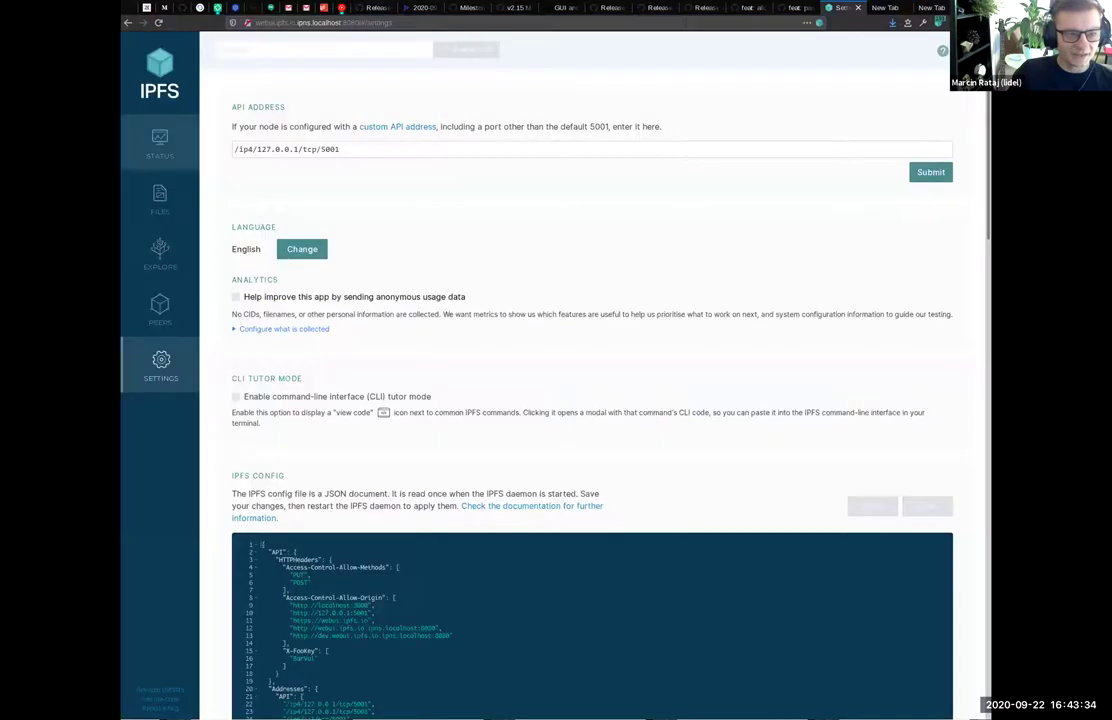
pyautogui.hotkey('ctrl', 'v')
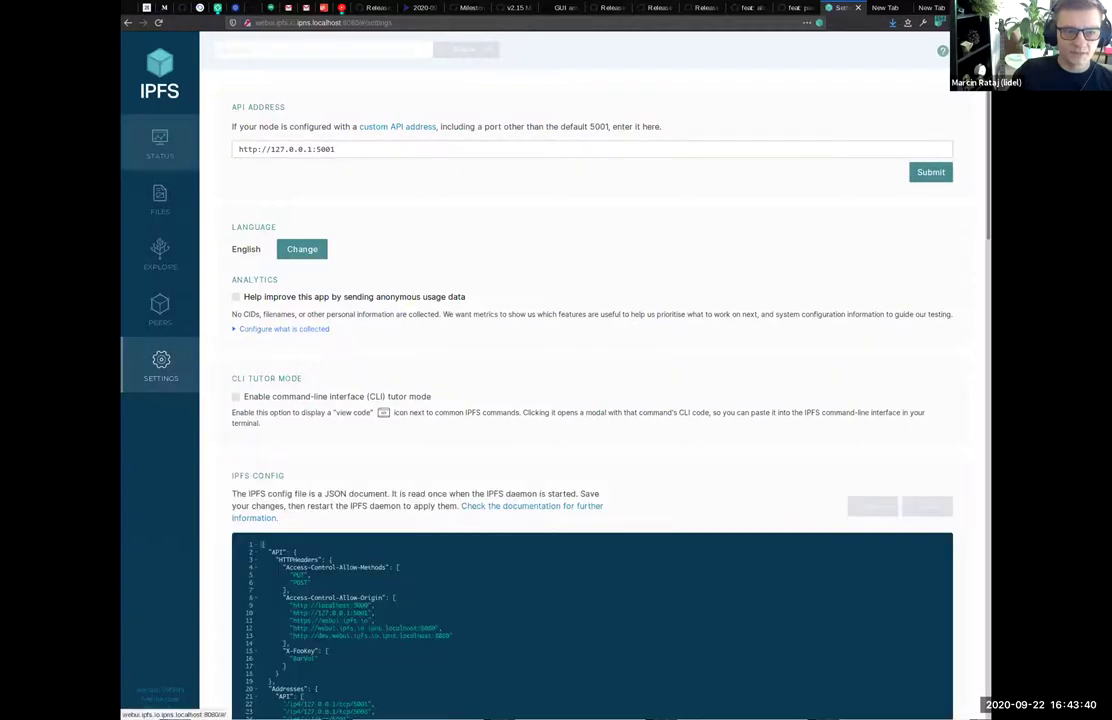
# Step: Check the API entry in the advanced node status details and open it for editing
pyautogui.click(160, 145)
pyautogui.click(246, 177)
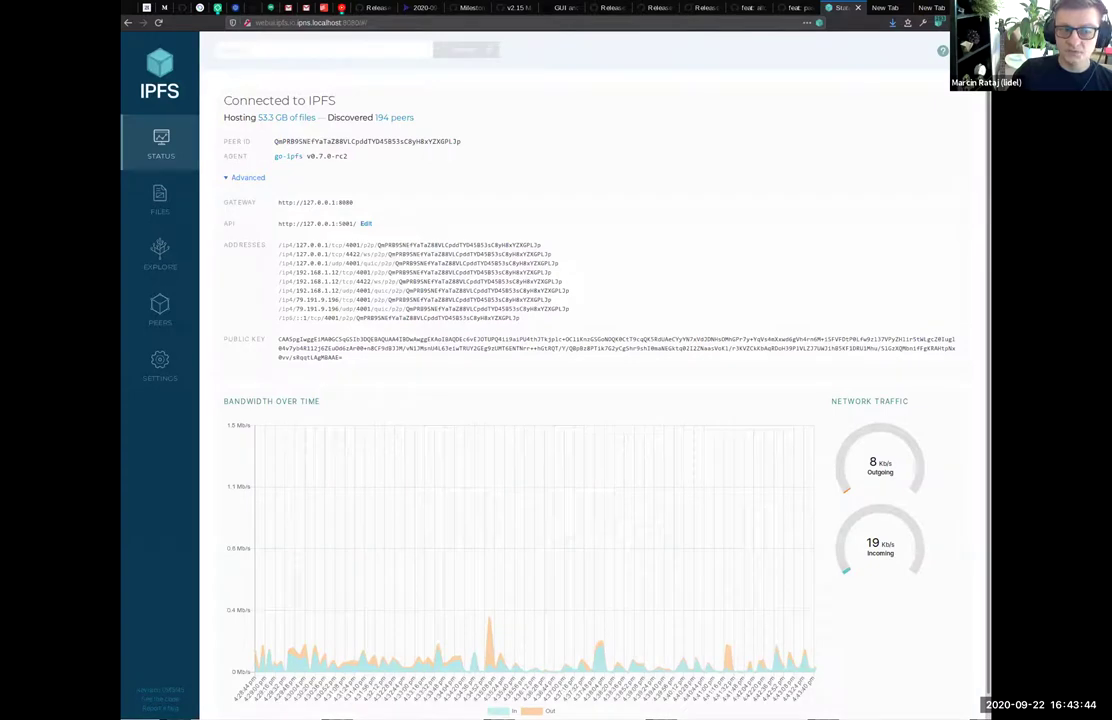
pyautogui.click(366, 223)
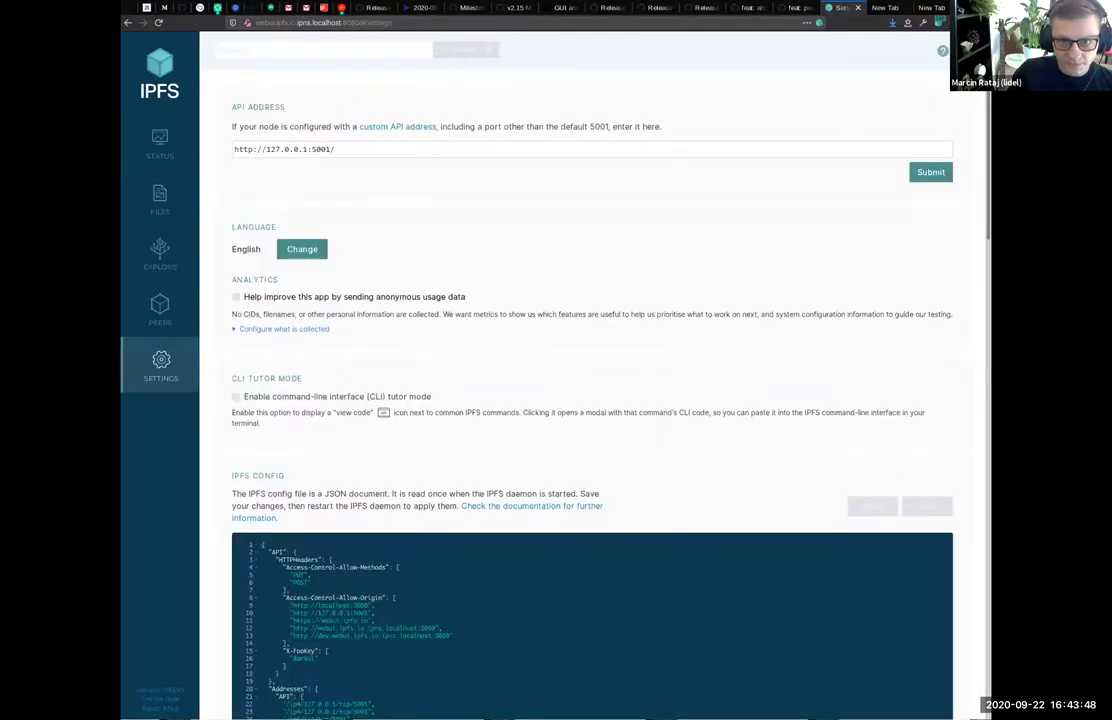
# Step: Close the spare blank tabs and replace the API address with the local HTTP URL containing username and password on port 5403
pyautogui.hotkey('ctrl', 'Tab')
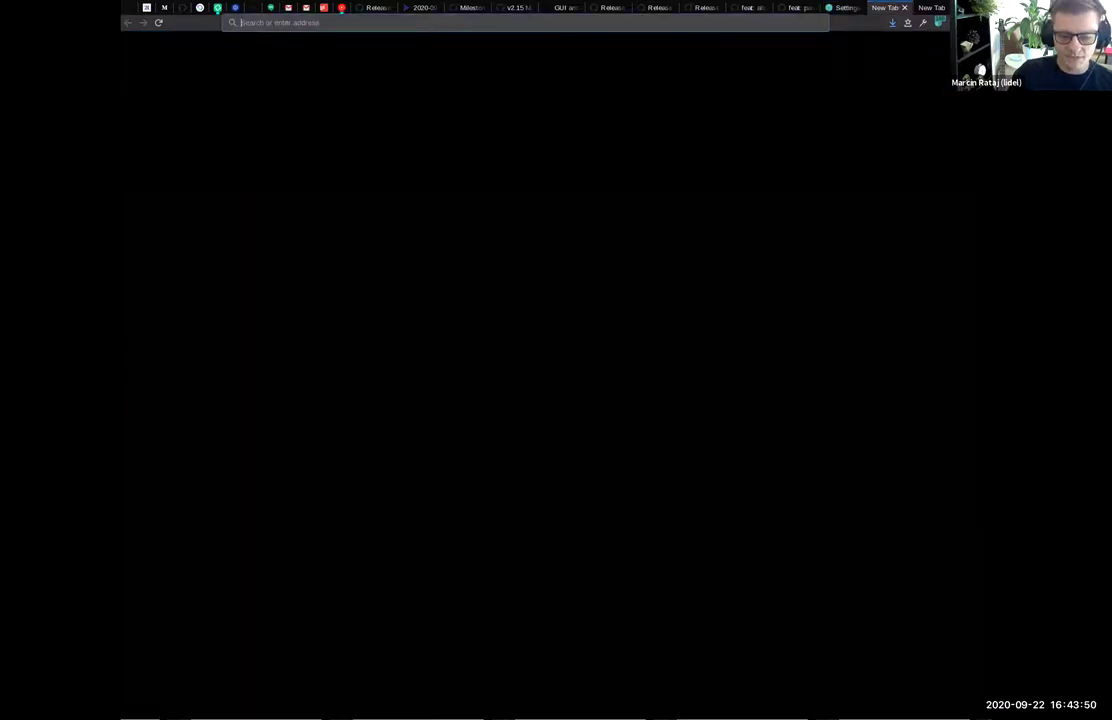
pyautogui.hotkey('ctrl', 'w')
pyautogui.hotkey('ctrl', 'l')
pyautogui.press('BackSpace')
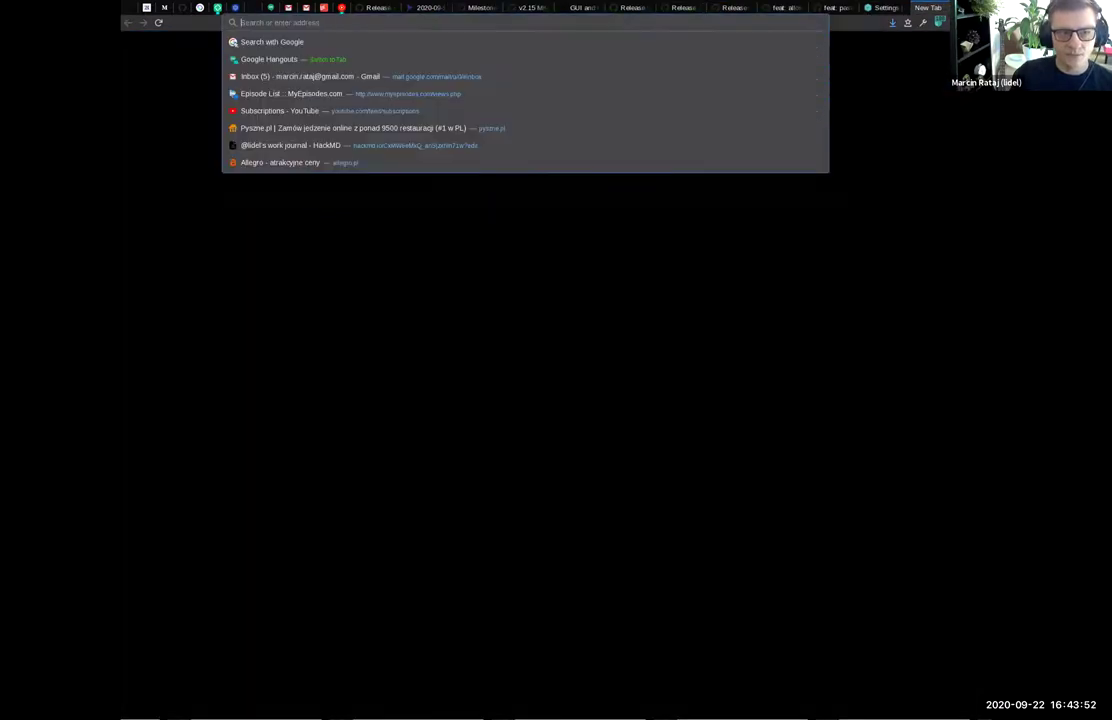
pyautogui.hotkey('ctrl', 'w')
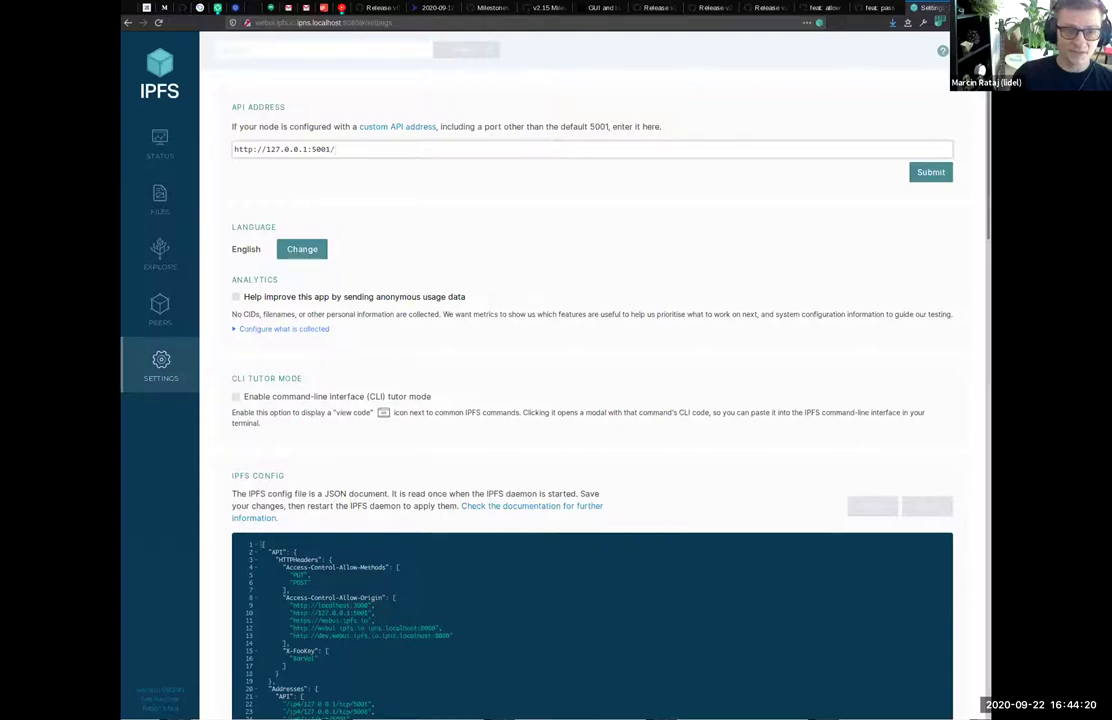
pyautogui.hotkey('ctrl', 'a')
pyautogui.hotkey('ctrl', 'v')
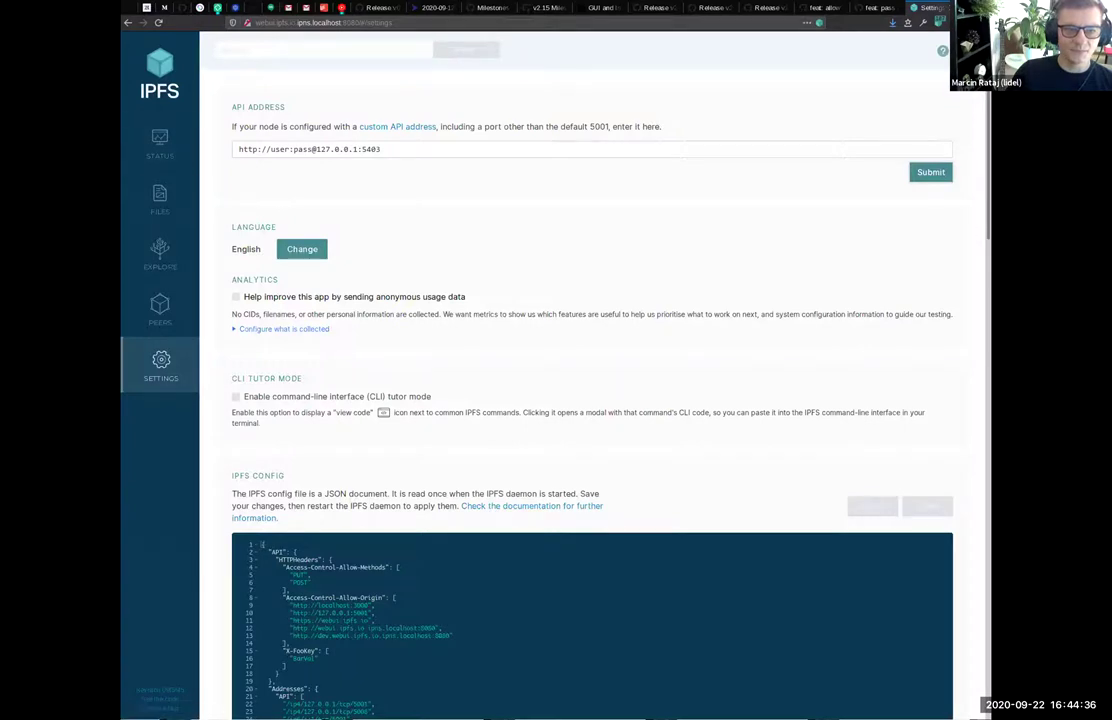
# Step: Inspect the API entry in the advanced status details and the authorization header in the API address setting
pyautogui.click(160, 145)
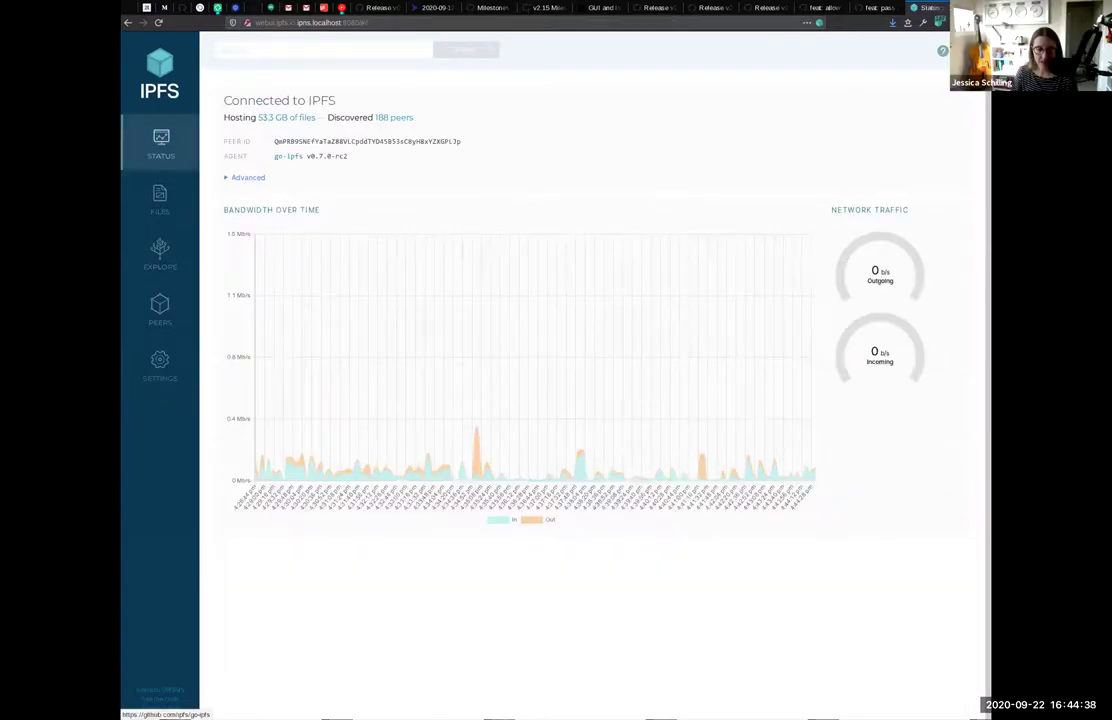
pyautogui.click(245, 177)
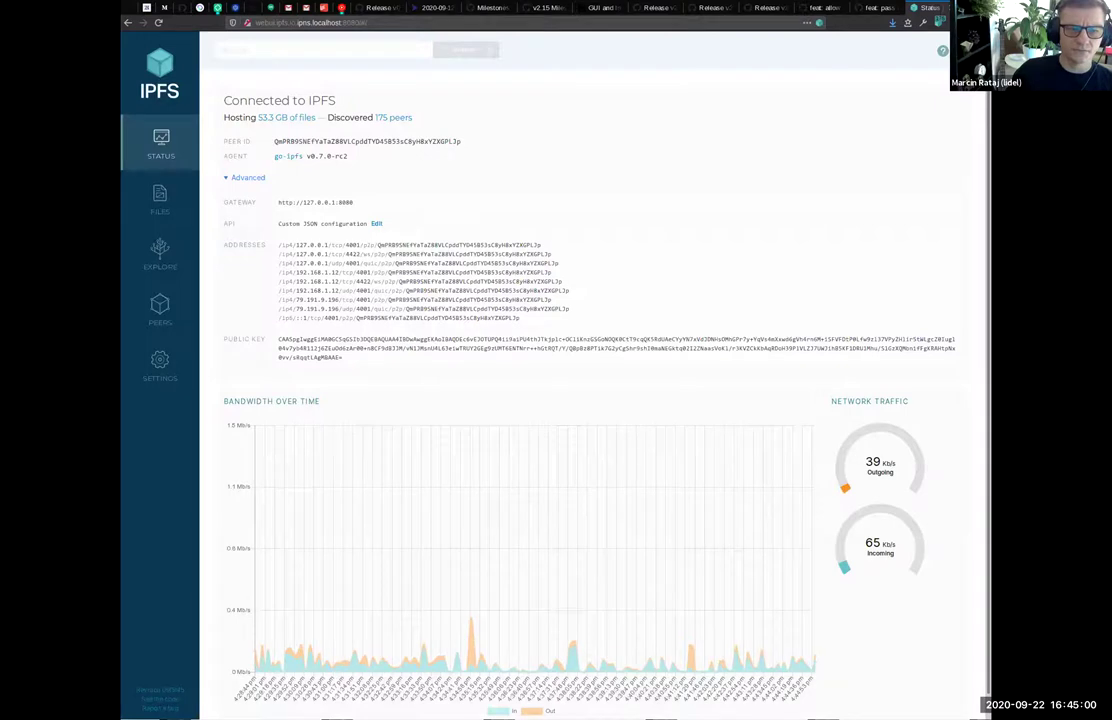
pyautogui.click(160, 365)
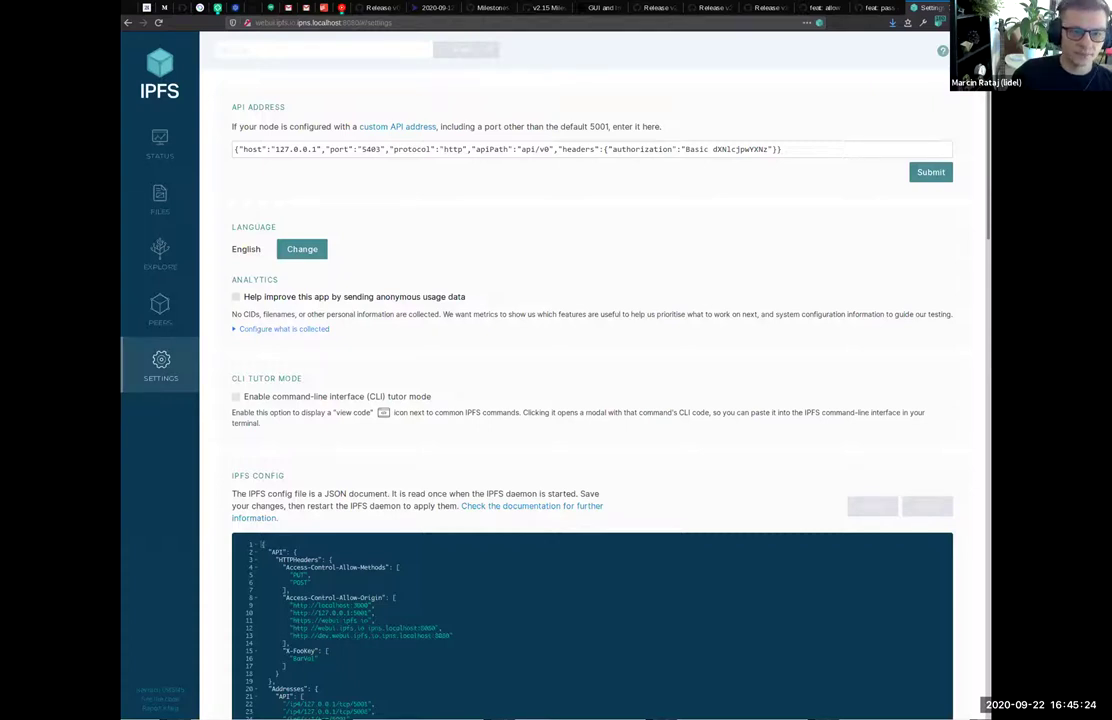
pyautogui.moveTo(558, 149); pyautogui.dragTo(781, 149)
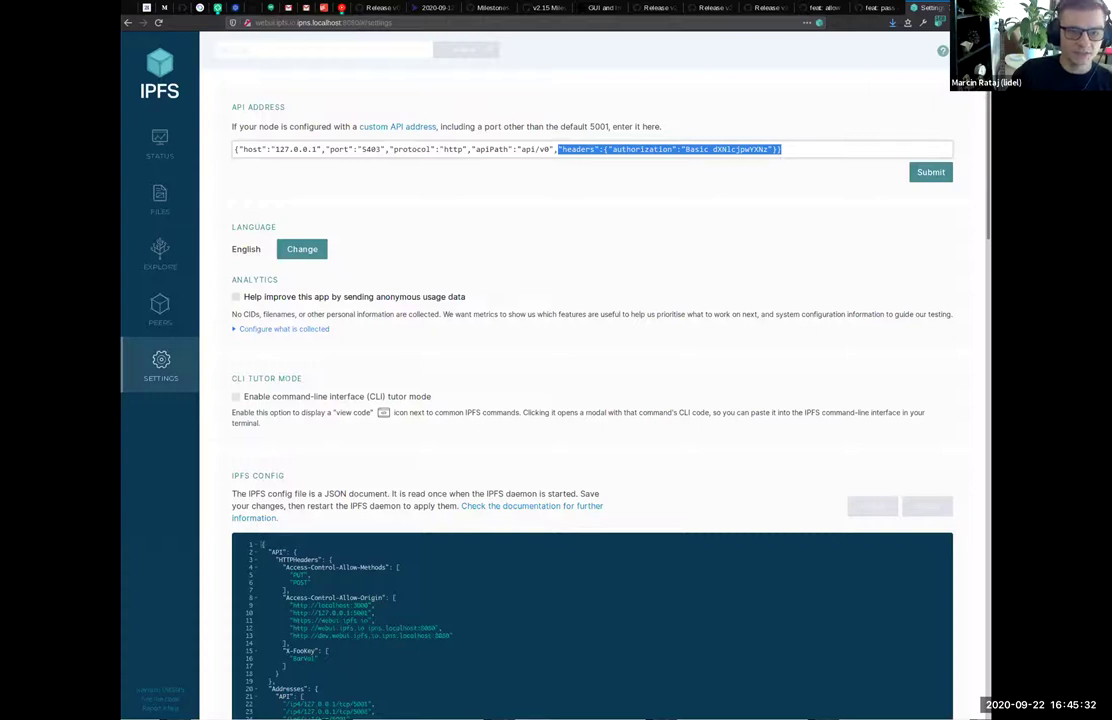
pyautogui.click(781, 149)
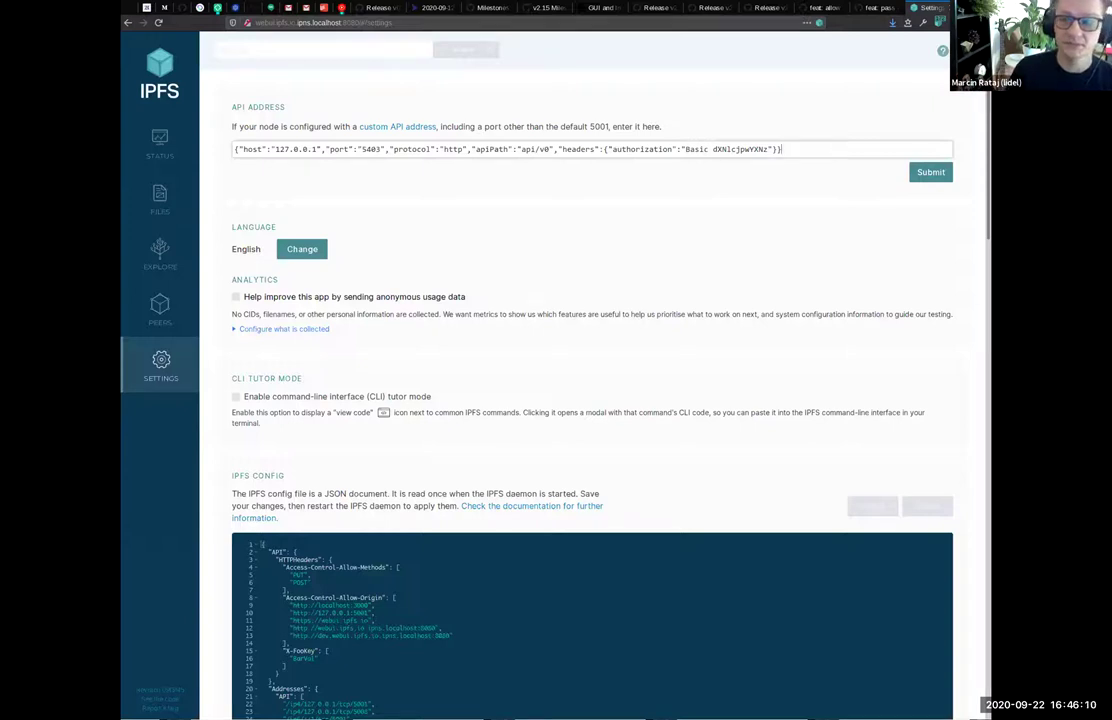
# Step: Return to the node status page and expand its advanced details to recheck the API configuration
pyautogui.click(781, 149)
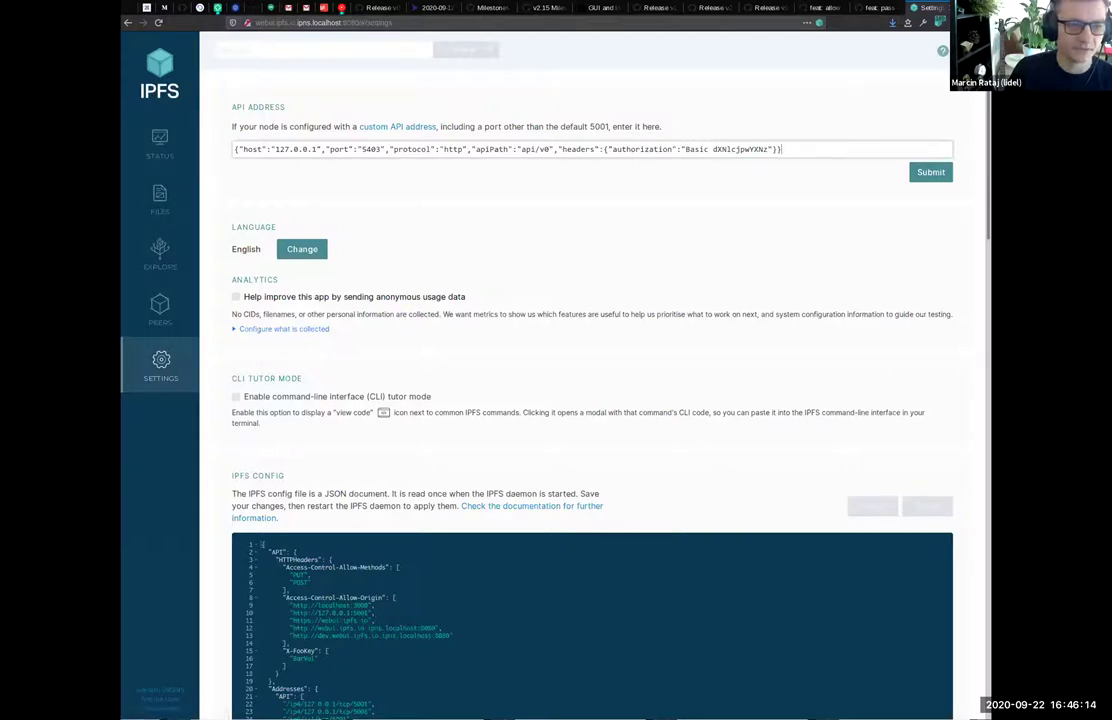
pyautogui.click(160, 145)
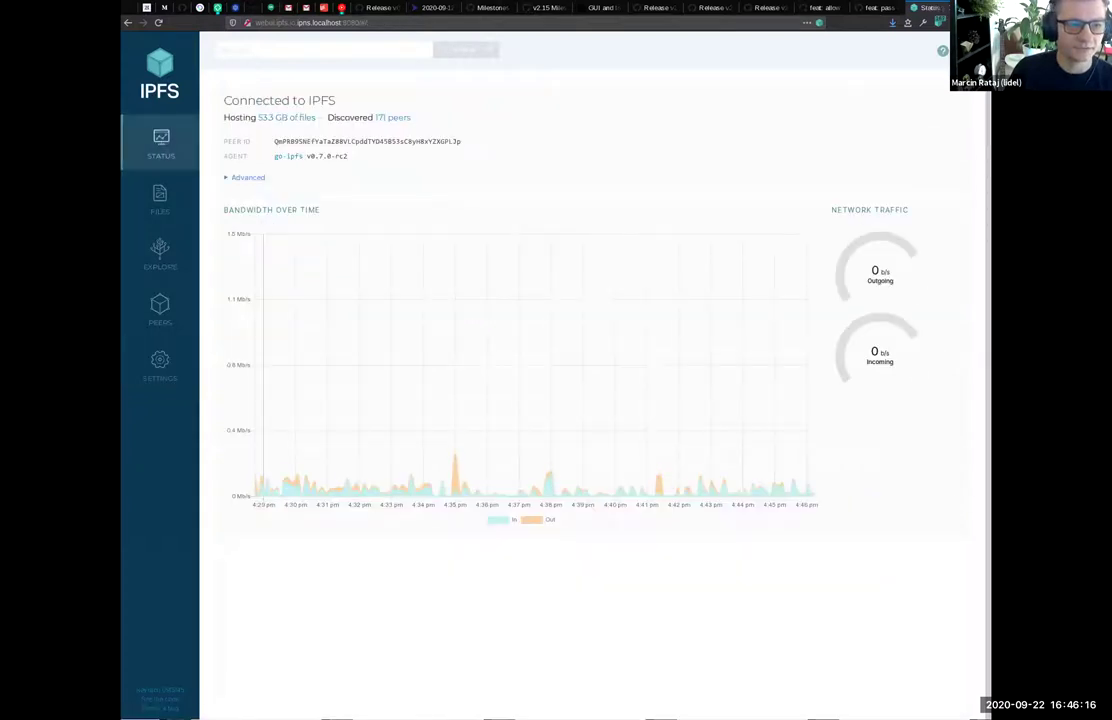
pyautogui.click(246, 177)
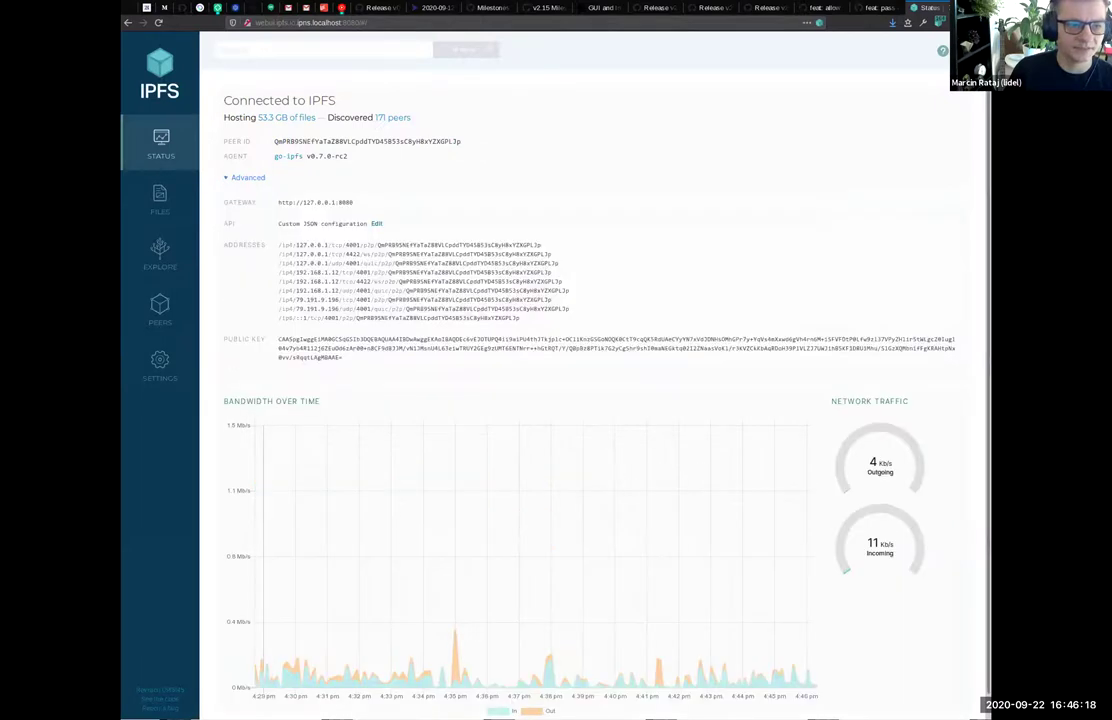